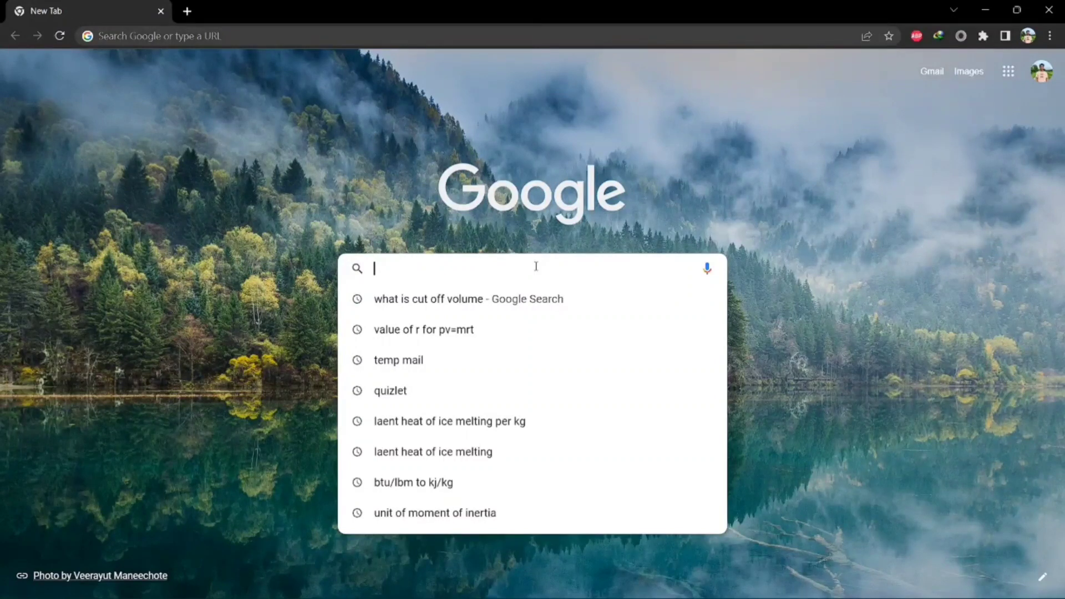
# Search Google for "arduino download" and open the Arduino IDE result on arduino.cc.
pyautogui.write('ar')
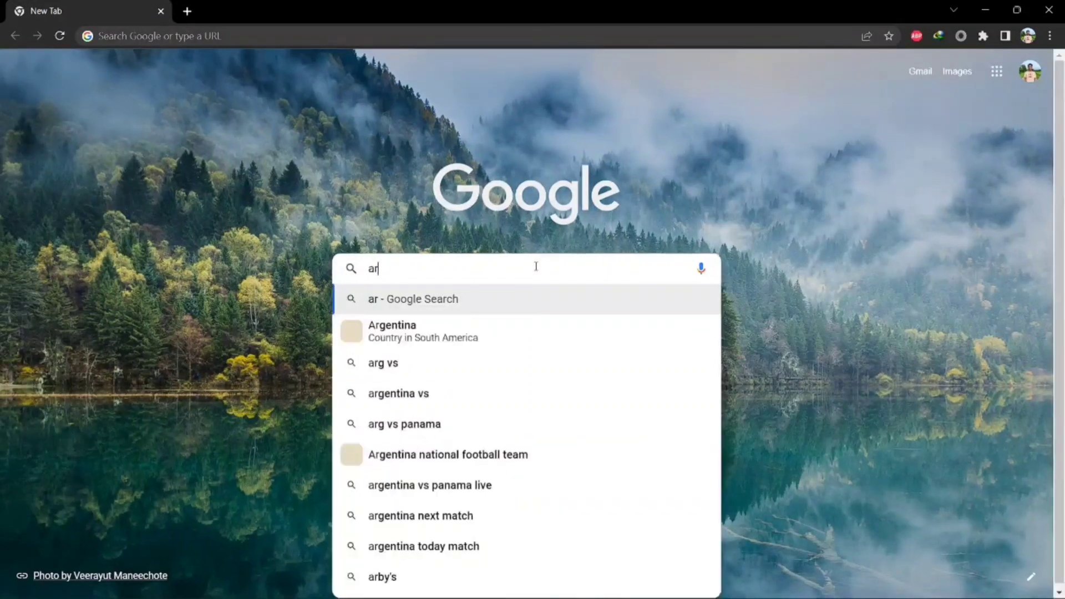
pyautogui.write('duino d')
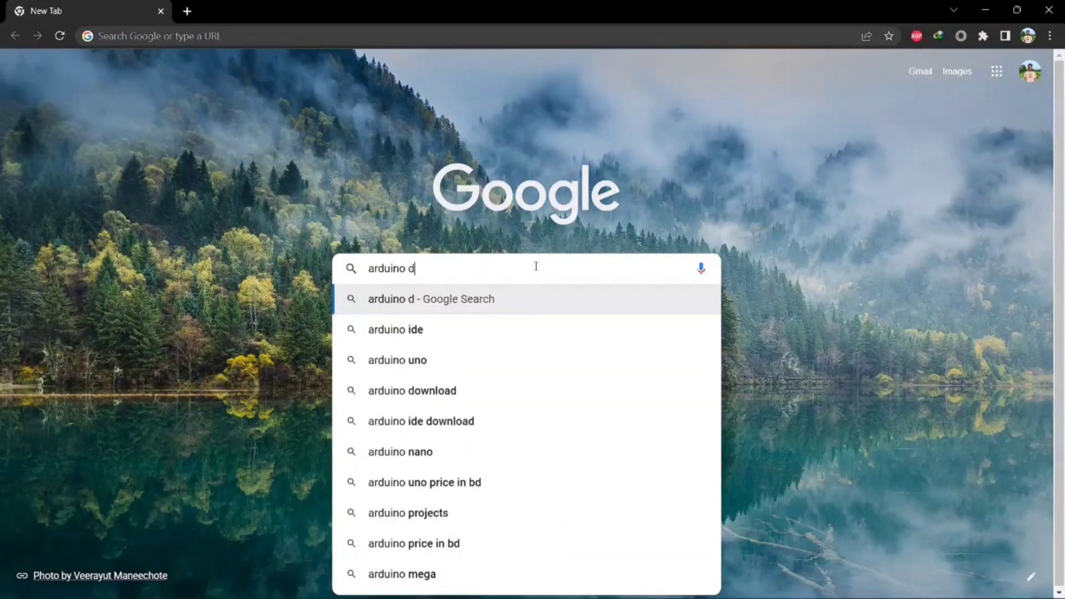
pyautogui.write('own')
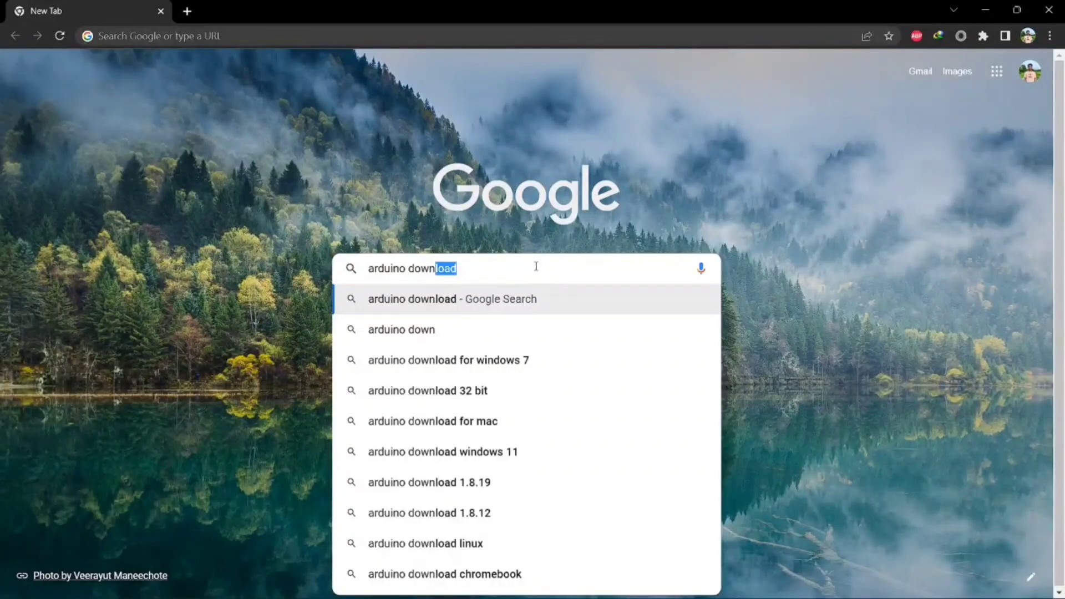
pyautogui.write('load')
pyautogui.press('Return')
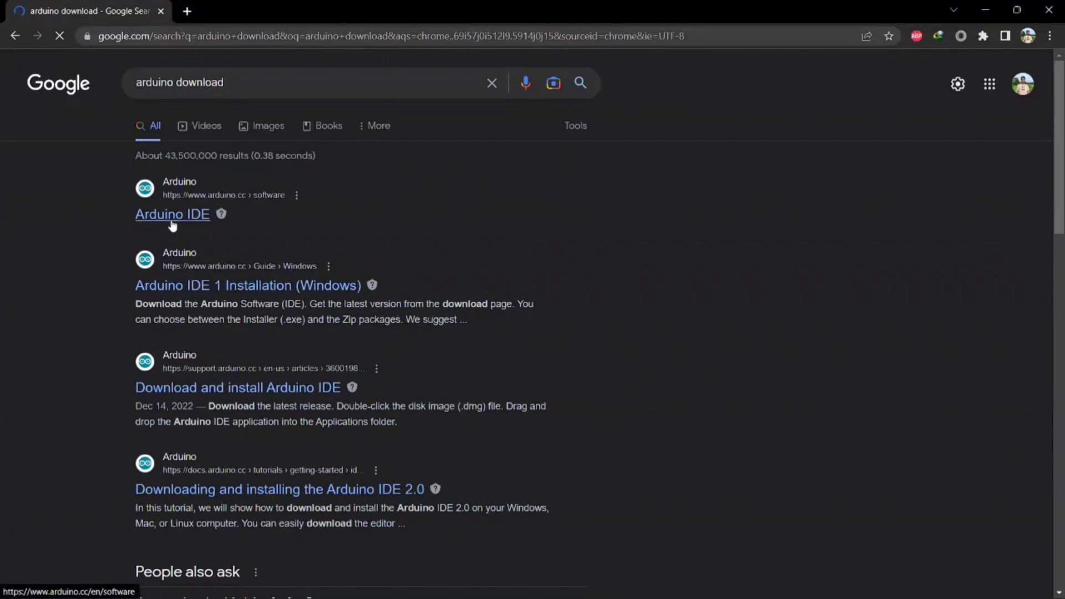
pyautogui.click(177, 222)
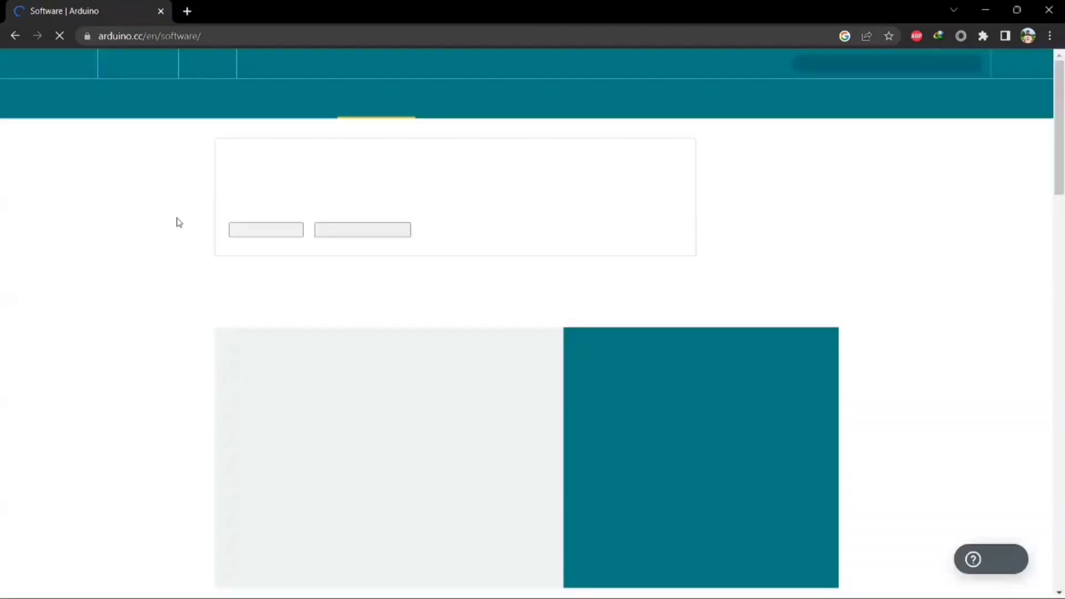
# Start downloading the Windows nightly build of the Arduino IDE to the Desktop folder, and pause the download.
pyautogui.scroll(-8, 271, 387)
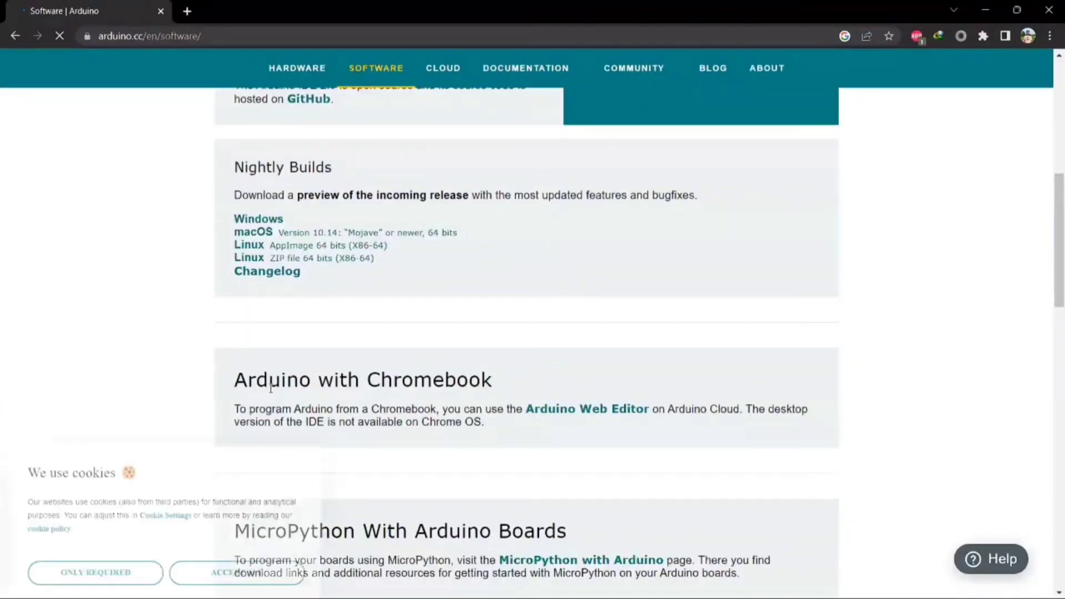
pyautogui.scroll(-4, 262, 376)
pyautogui.scroll(8, 265, 363)
pyautogui.scroll(-4, 266, 361)
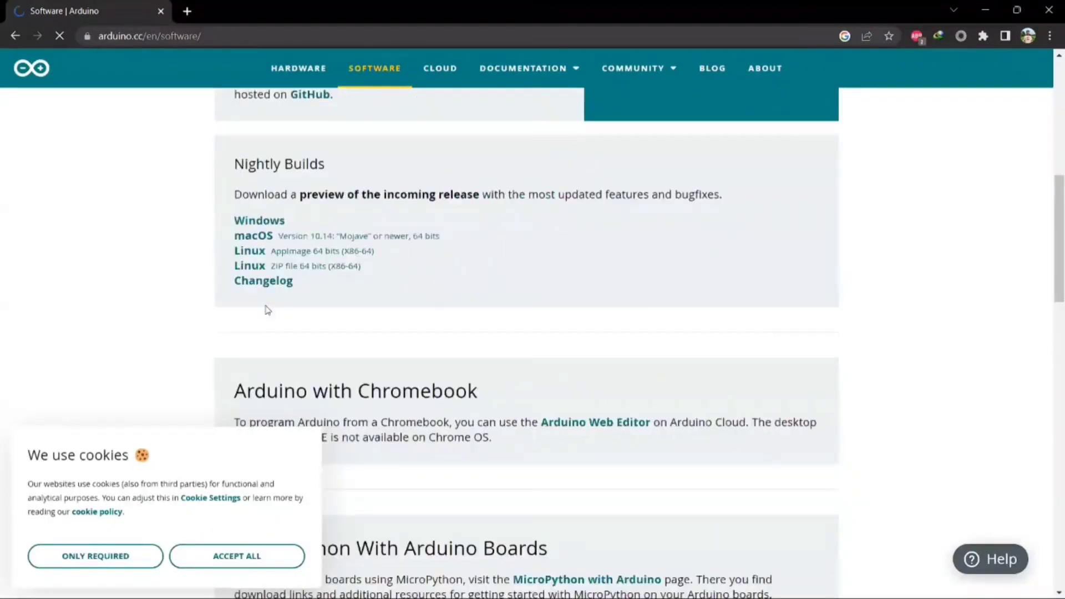
pyautogui.click(255, 221)
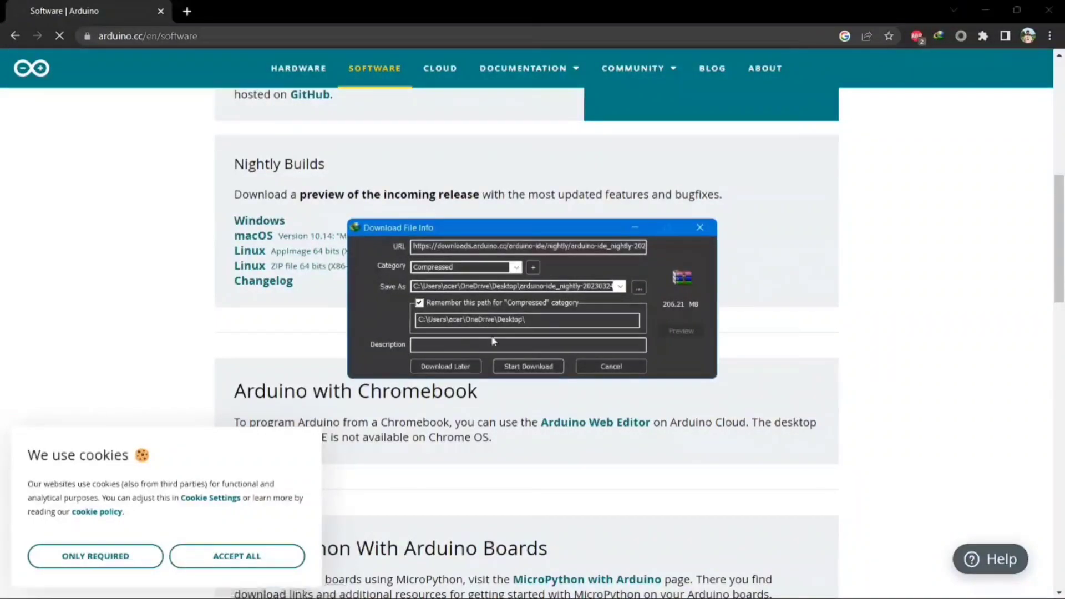
pyautogui.click(523, 367)
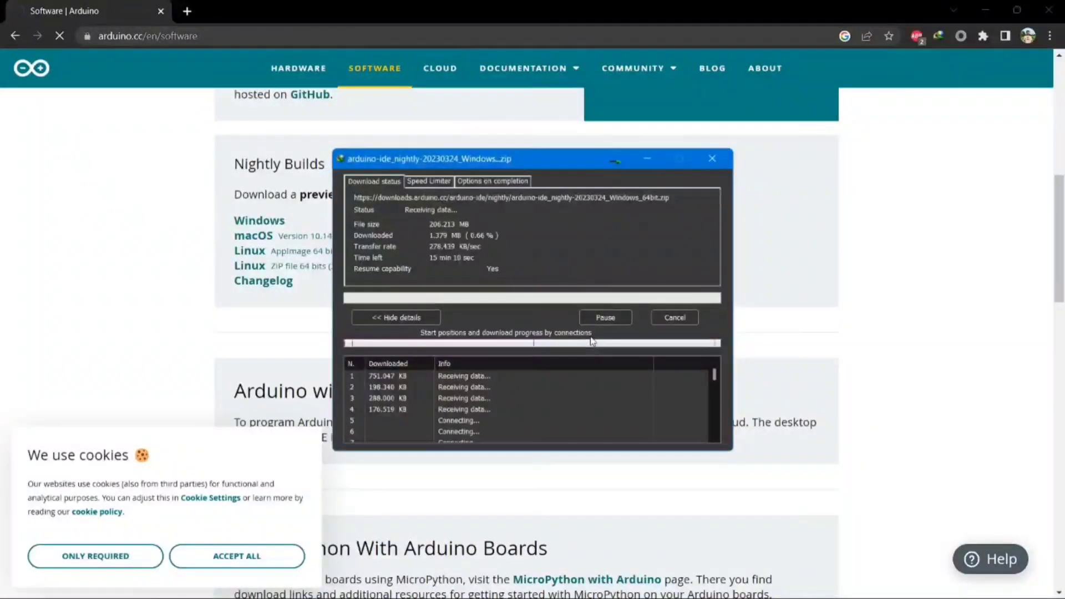
pyautogui.click(598, 319)
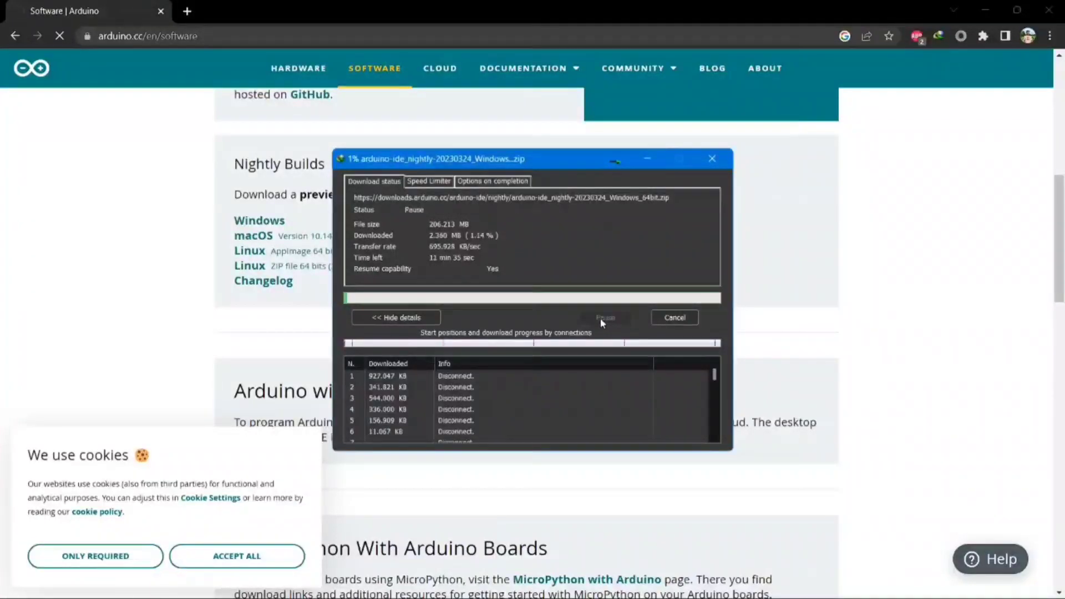
# Switch to File Explorer and open the arduino-ide_nightly-20230324 Windows 64-bit zip archive on New Volume (D:).
pyautogui.press('super')
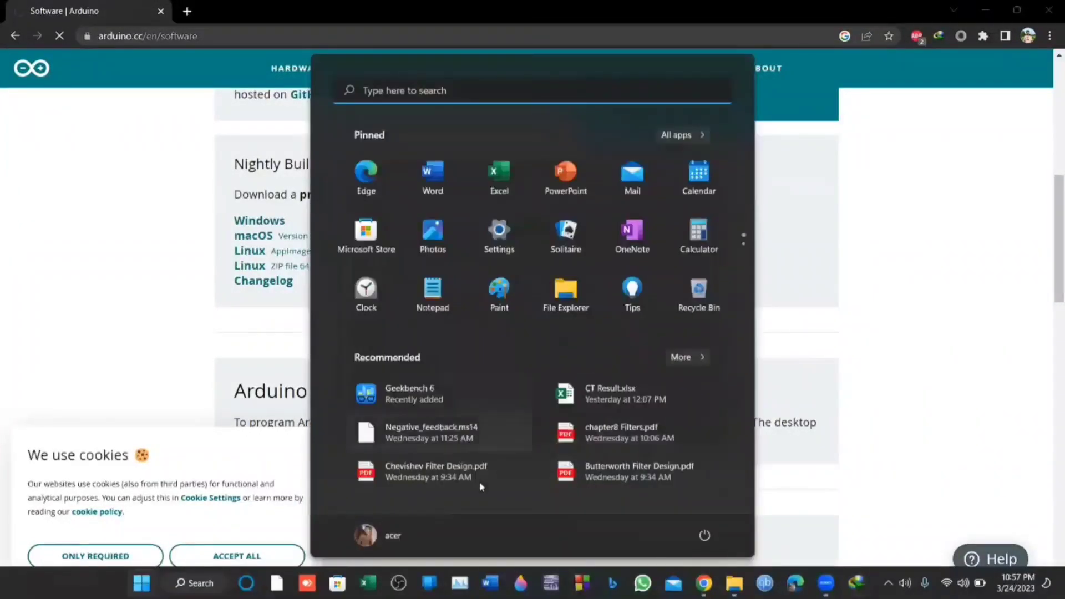
pyautogui.click(734, 583)
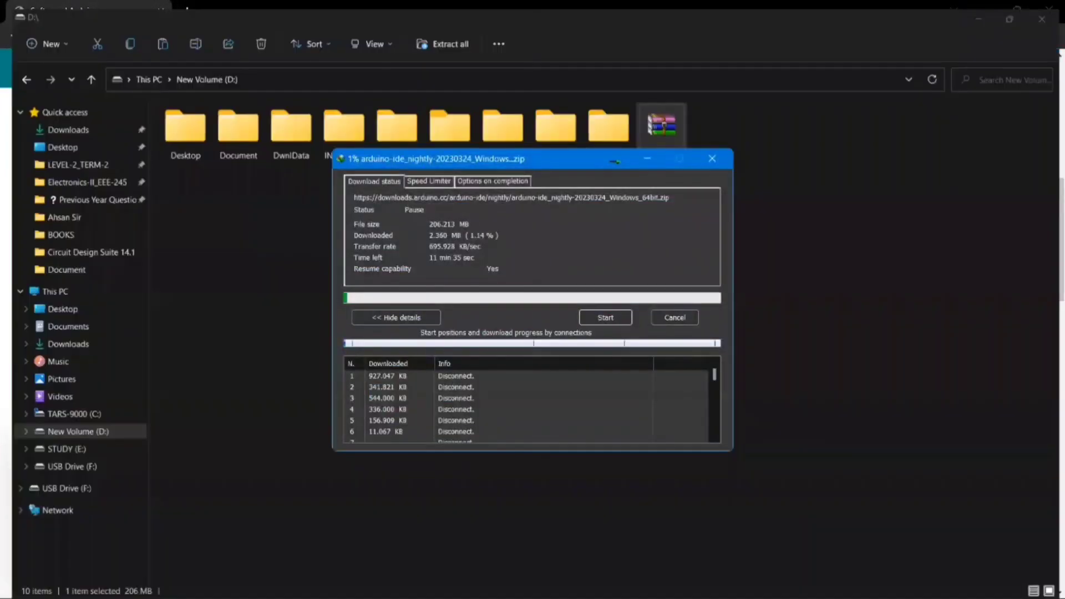
pyautogui.click(301, 247)
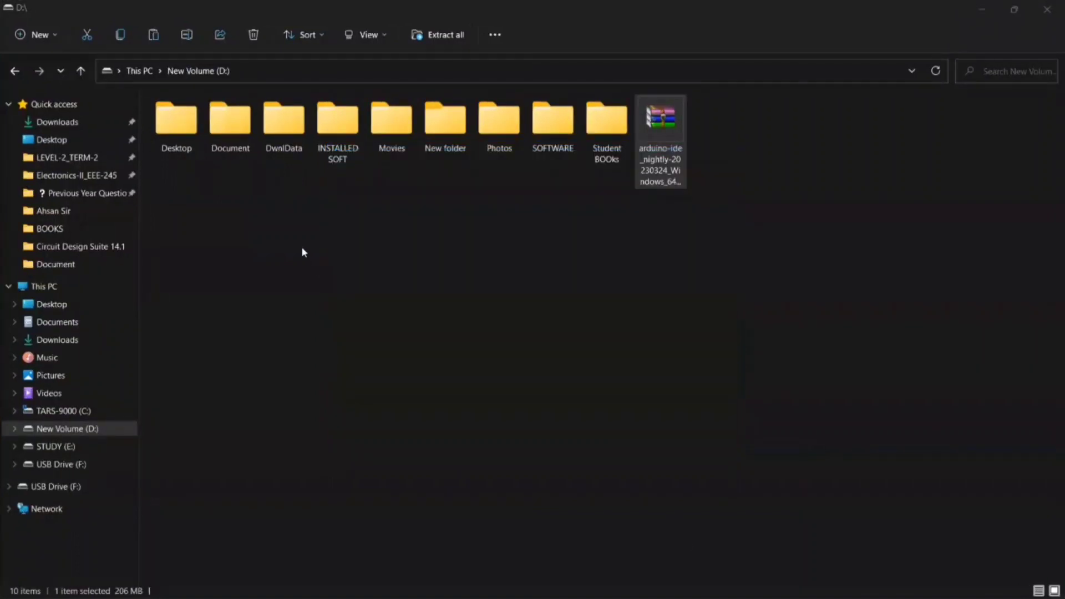
pyautogui.click(670, 134)
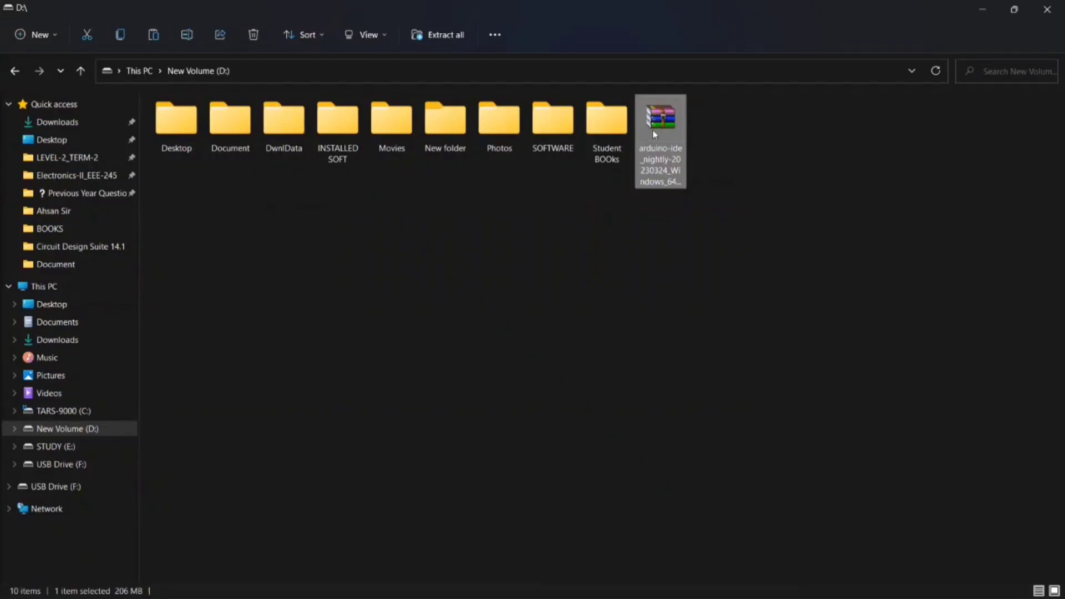
pyautogui.doubleClick(662, 135)
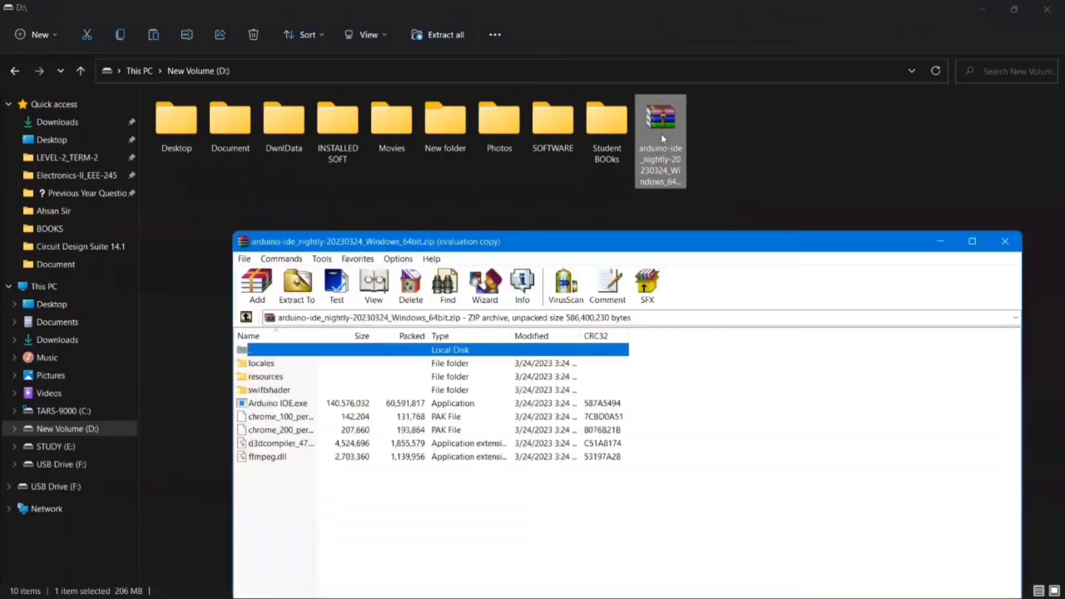
# Dismiss the WinRAR licence reminder and launch Arduino IDE.exe from the maximized archive window.
pyautogui.moveTo(760, 236); pyautogui.dragTo(728, 181)
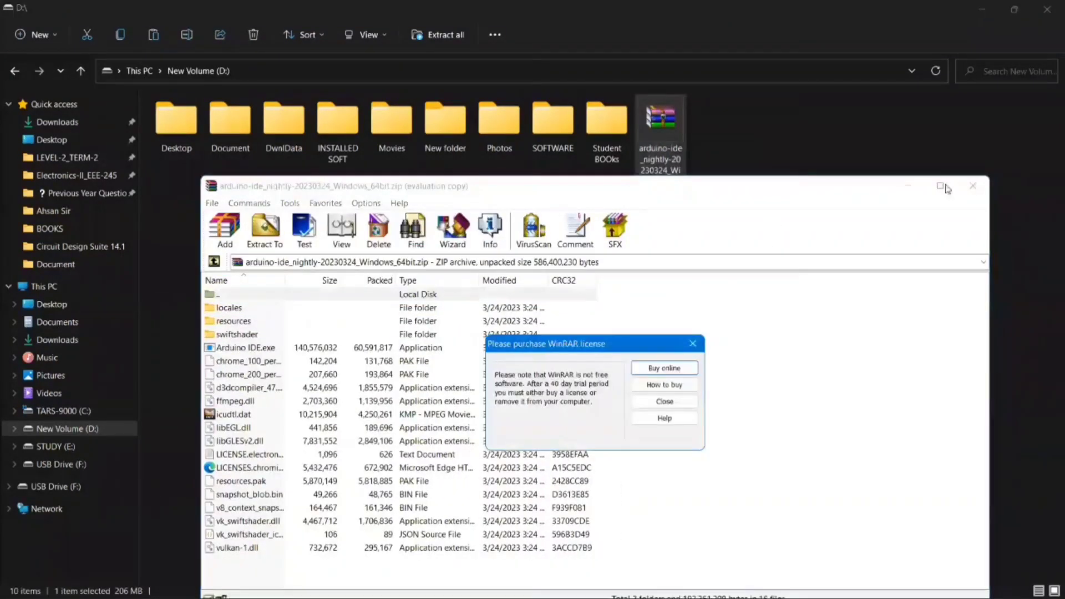
pyautogui.click(665, 401)
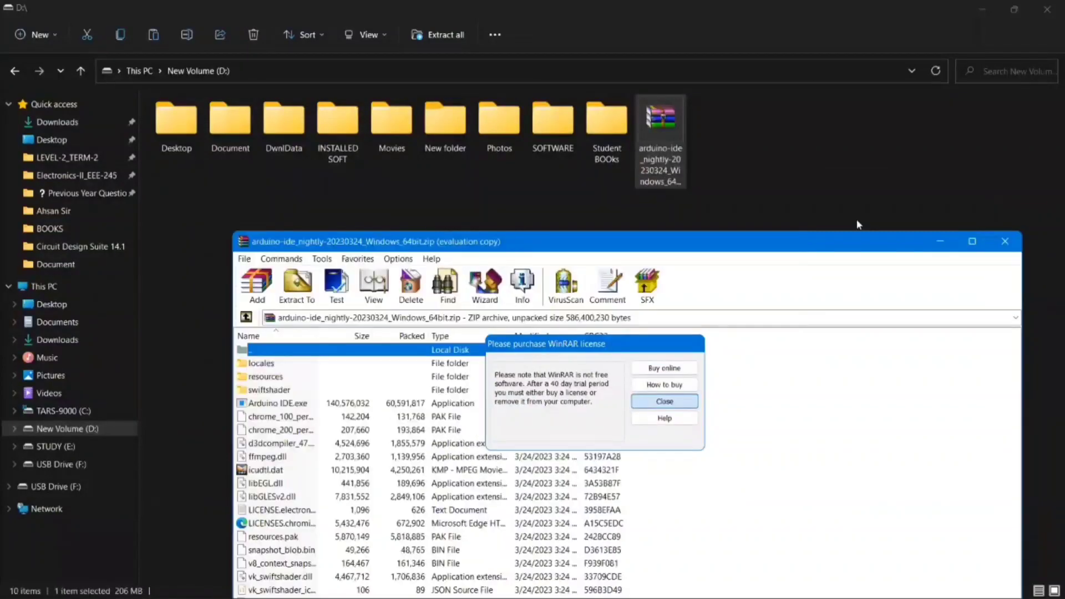
pyautogui.click(972, 241)
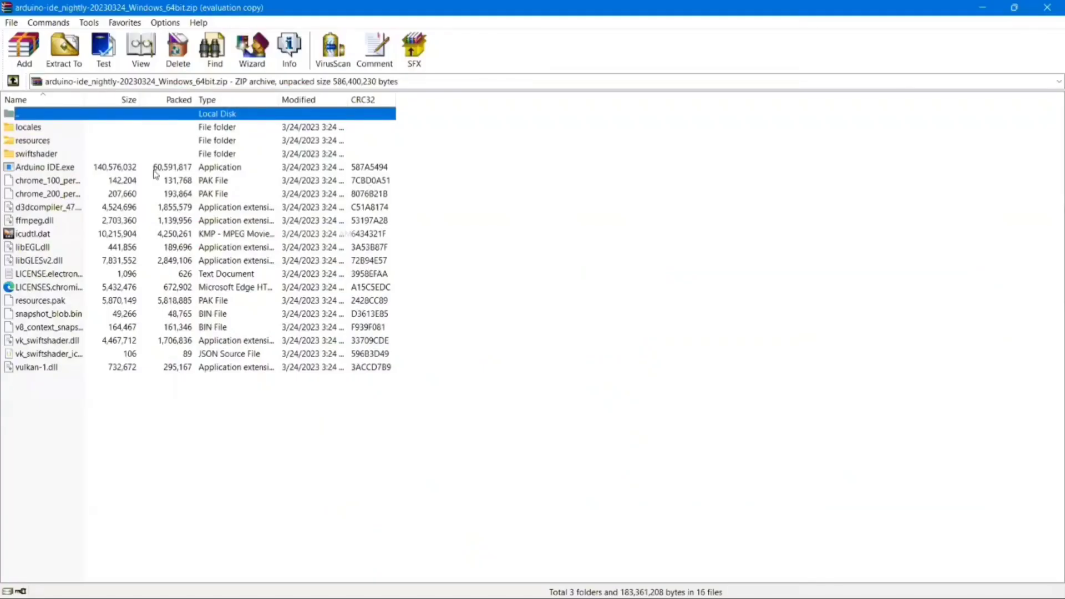
pyautogui.click(63, 172)
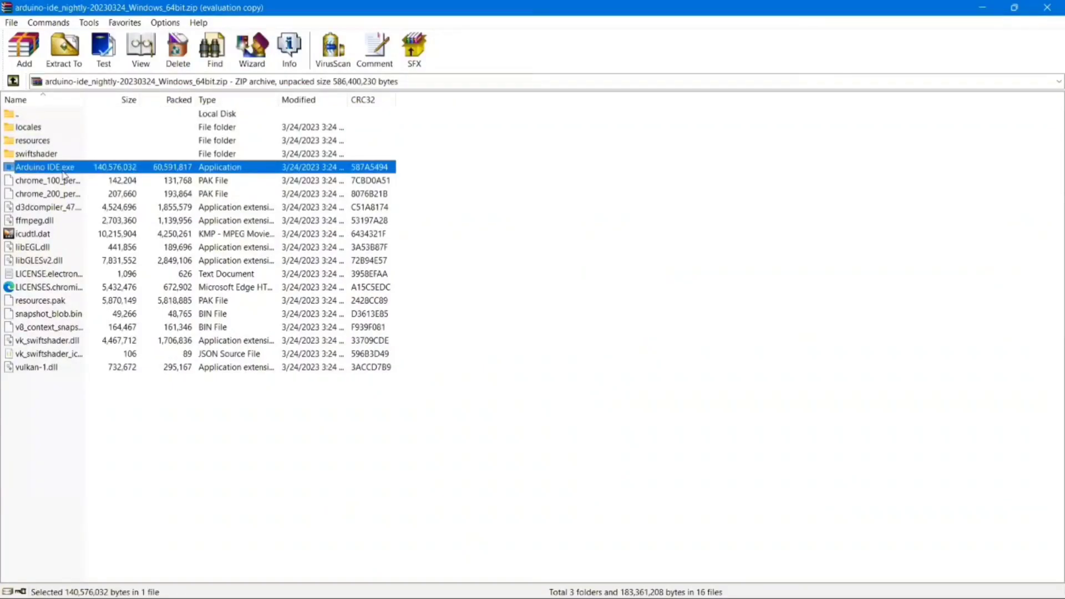
pyautogui.doubleClick(63, 168)
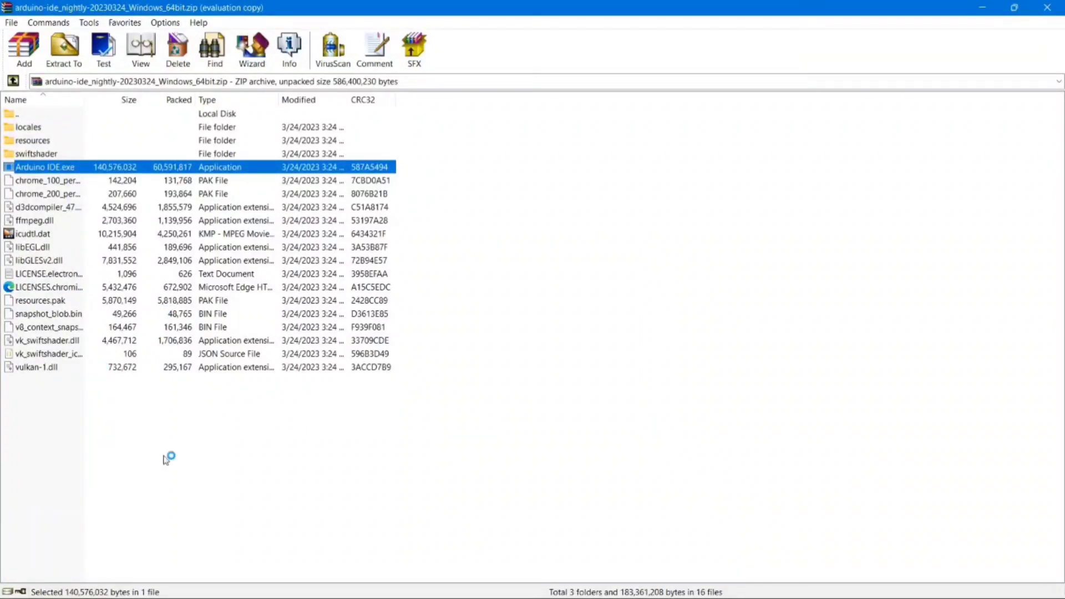
# Close the paused Arduino IDE download window.
pyautogui.press('super')
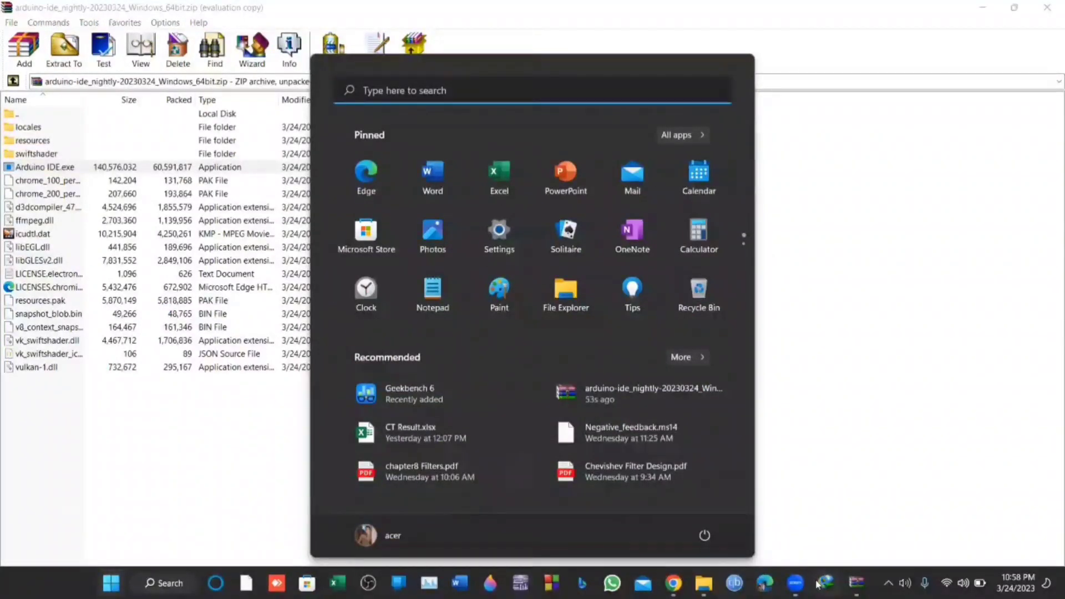
pyautogui.moveTo(825, 580)
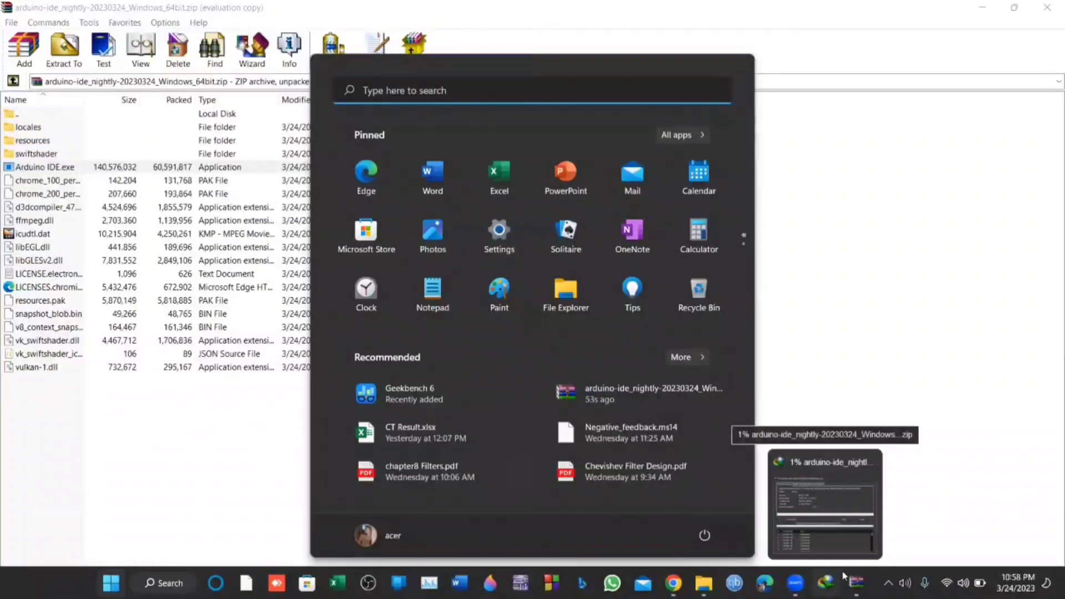
pyautogui.click(869, 462)
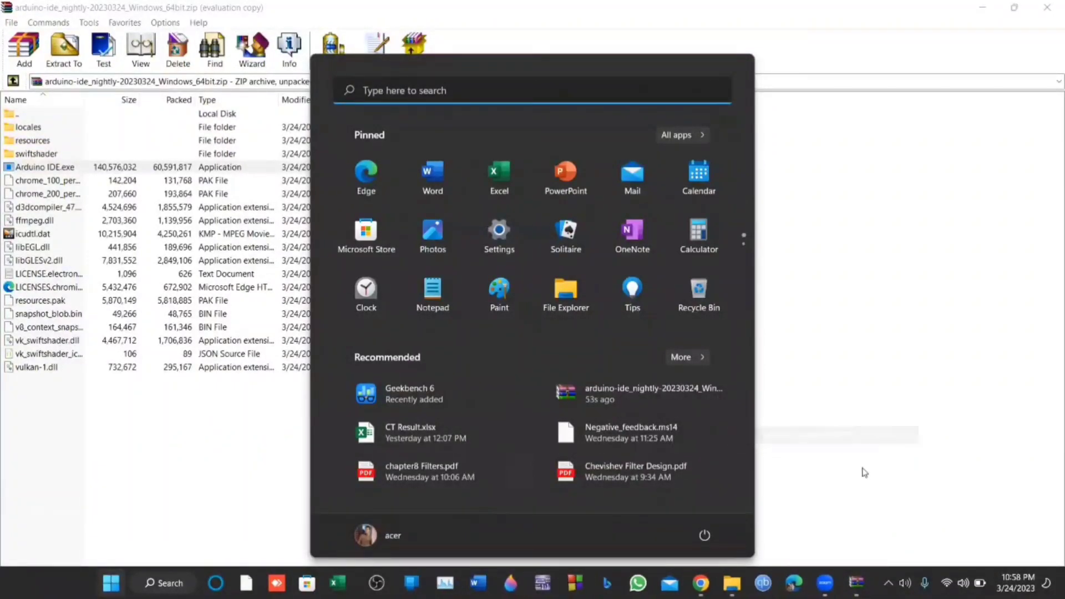
pyautogui.click(835, 489)
pyautogui.press('super')
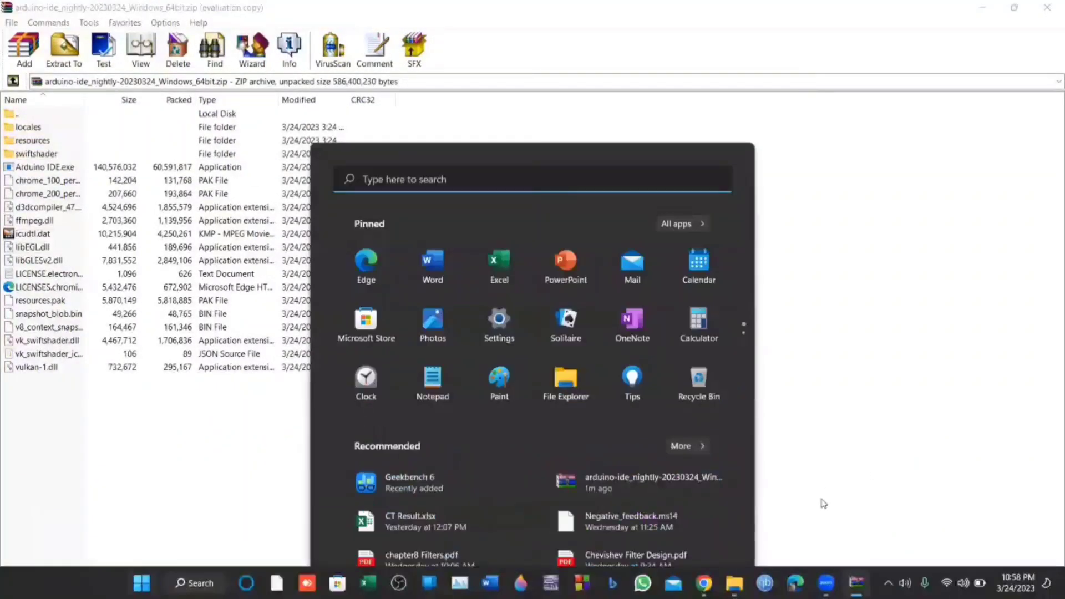
pyautogui.moveTo(854, 582)
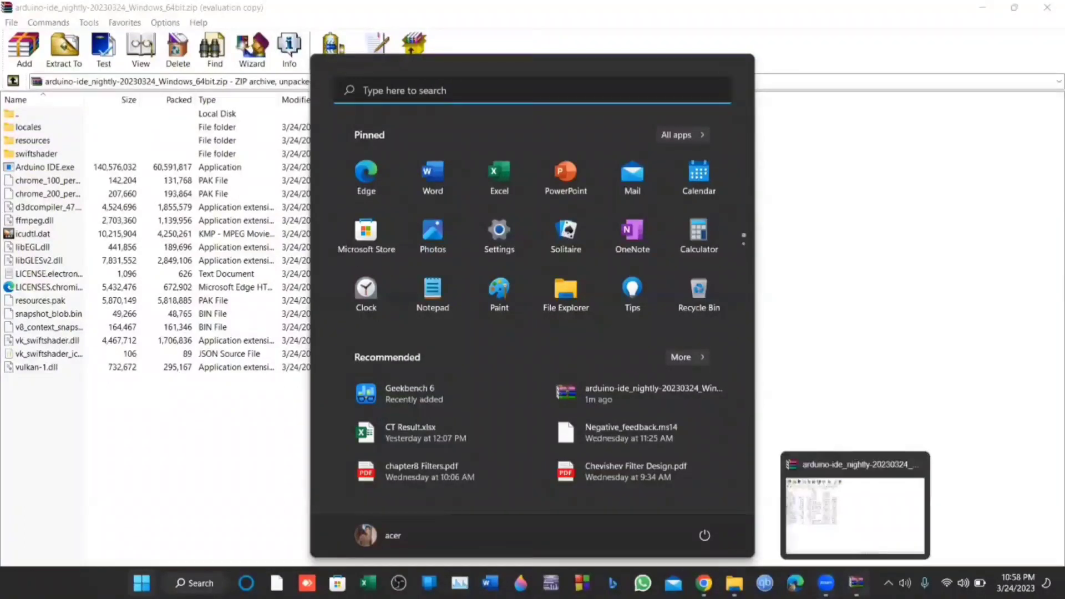
pyautogui.click(569, 35)
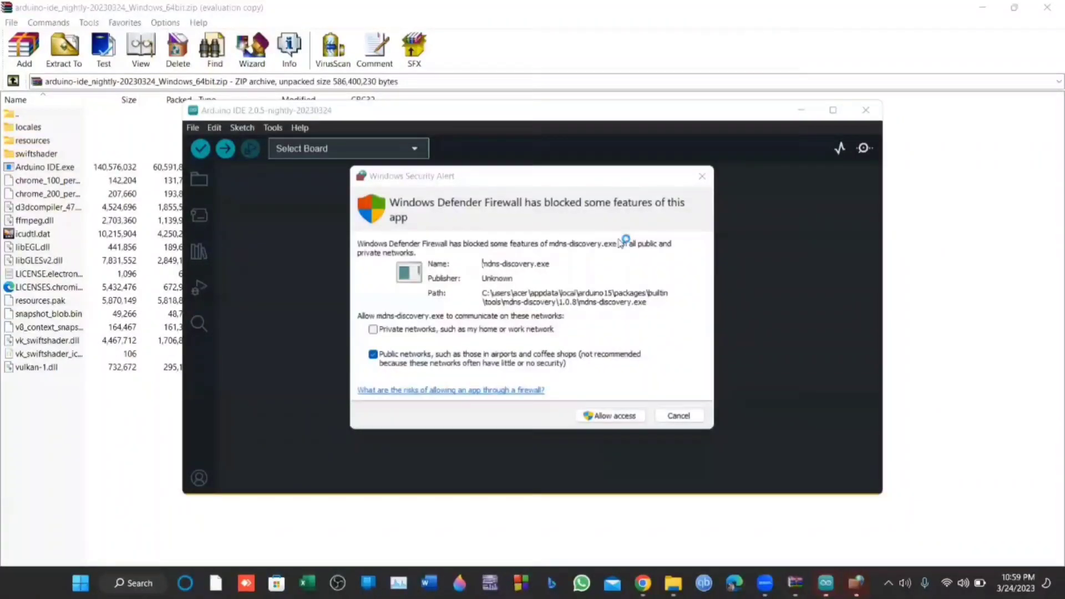
# Allow mdns-discovery.exe and Arduino IDE through Windows Defender Firewall on public networks.
pyautogui.click(608, 417)
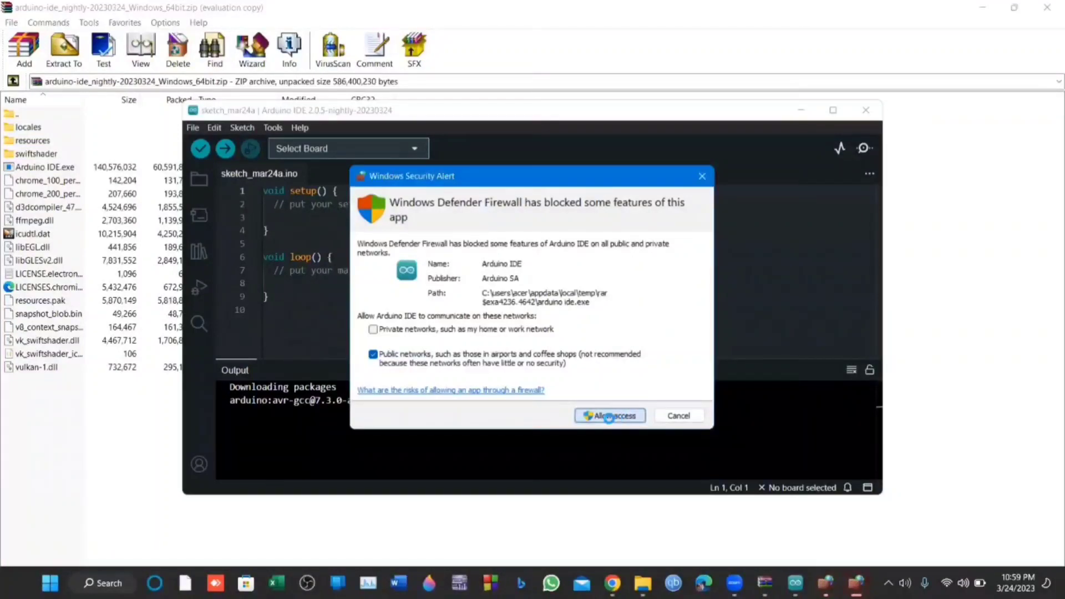
pyautogui.click(610, 420)
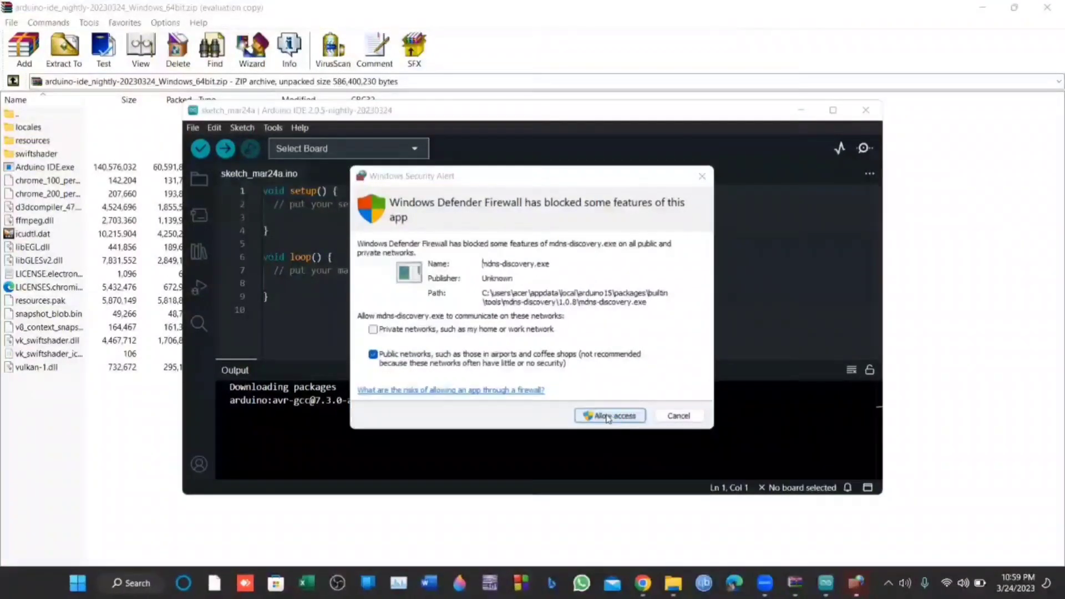
pyautogui.click(609, 416)
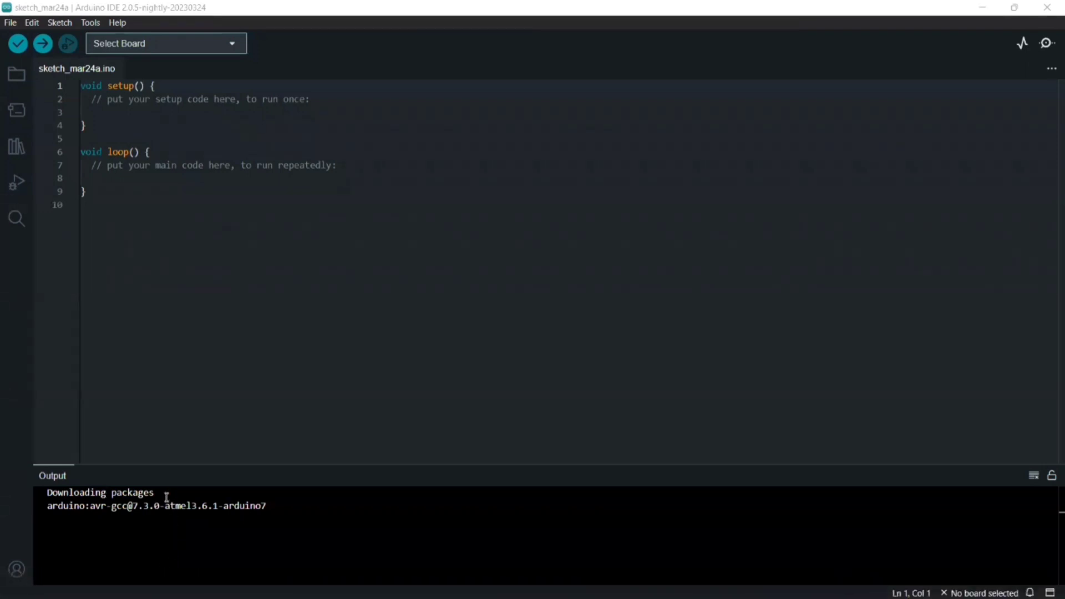
pyautogui.moveTo(167, 496); pyautogui.dragTo(45, 494)
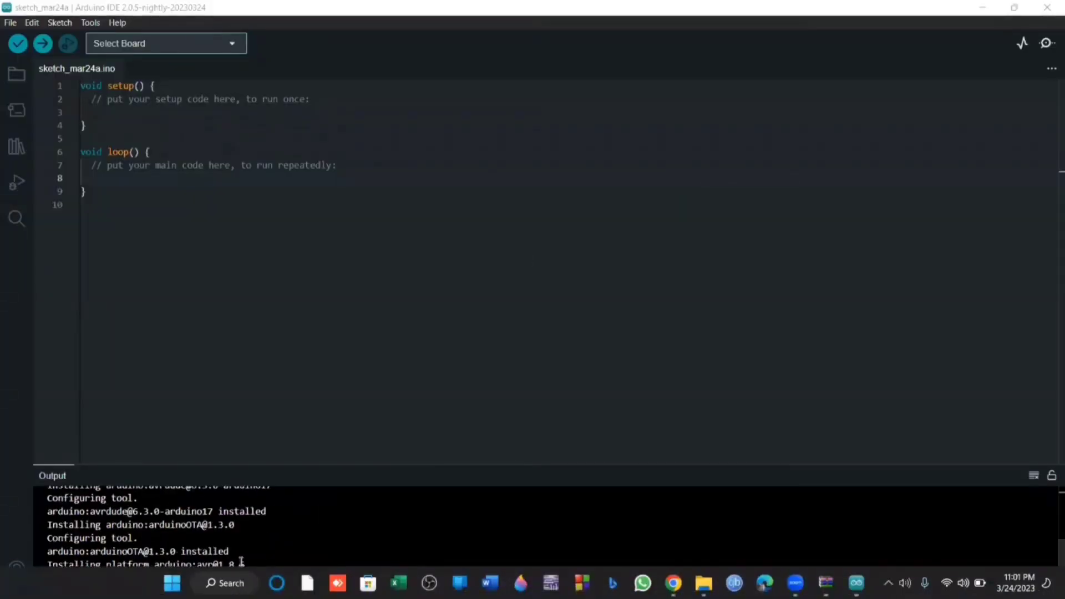
pyautogui.moveTo(252, 564); pyautogui.dragTo(33, 559)
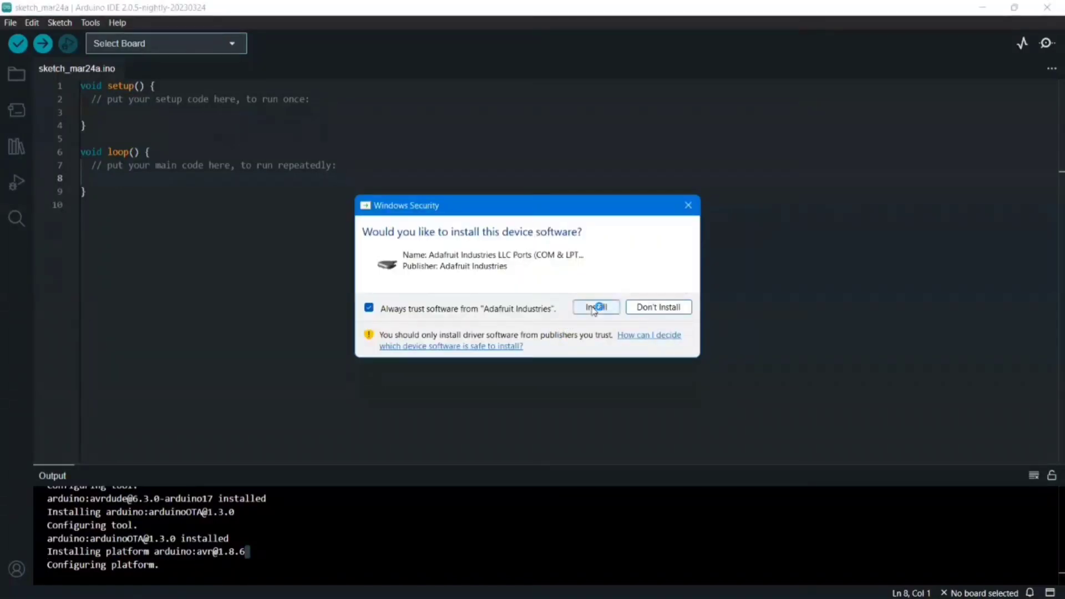
# Install the Adafruit Industries ports driver, the Arduino srl and Arduino SA USB drivers, and the Genuino USB driver.
pyautogui.click(594, 308)
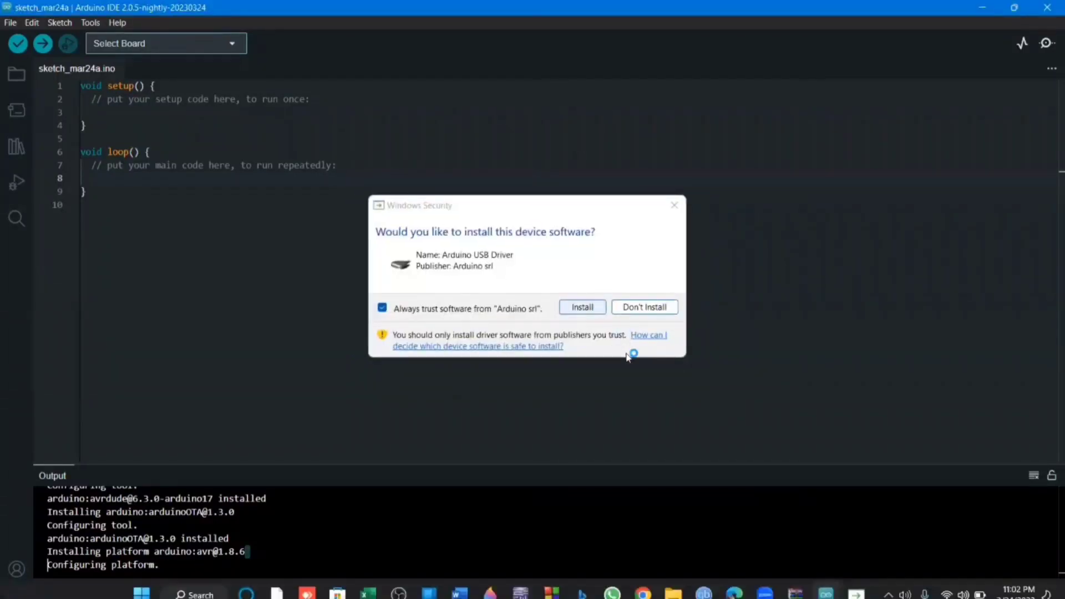
pyautogui.click(593, 308)
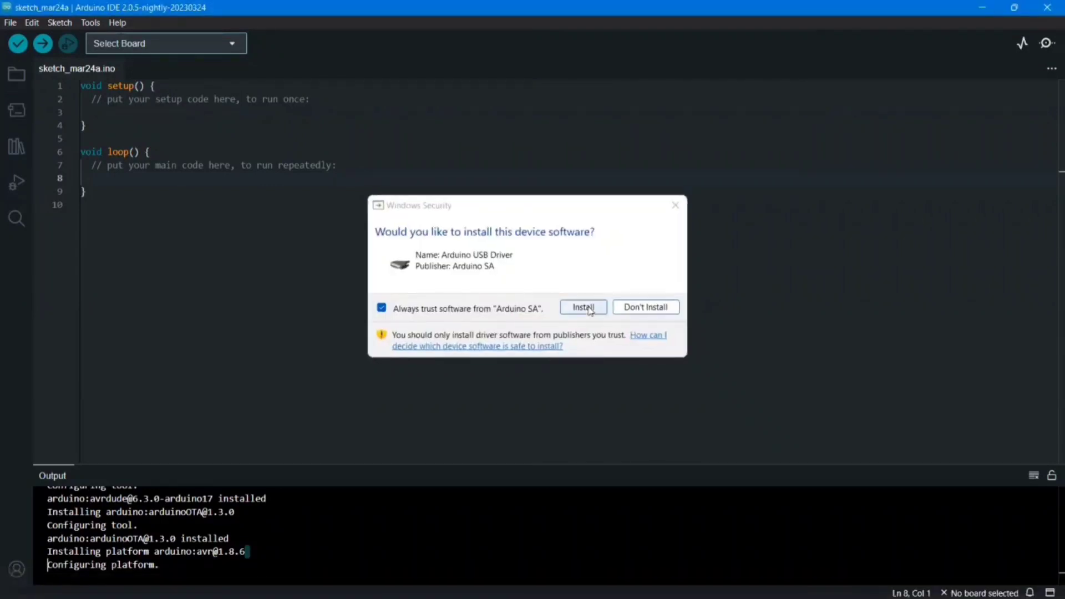
pyautogui.click(591, 310)
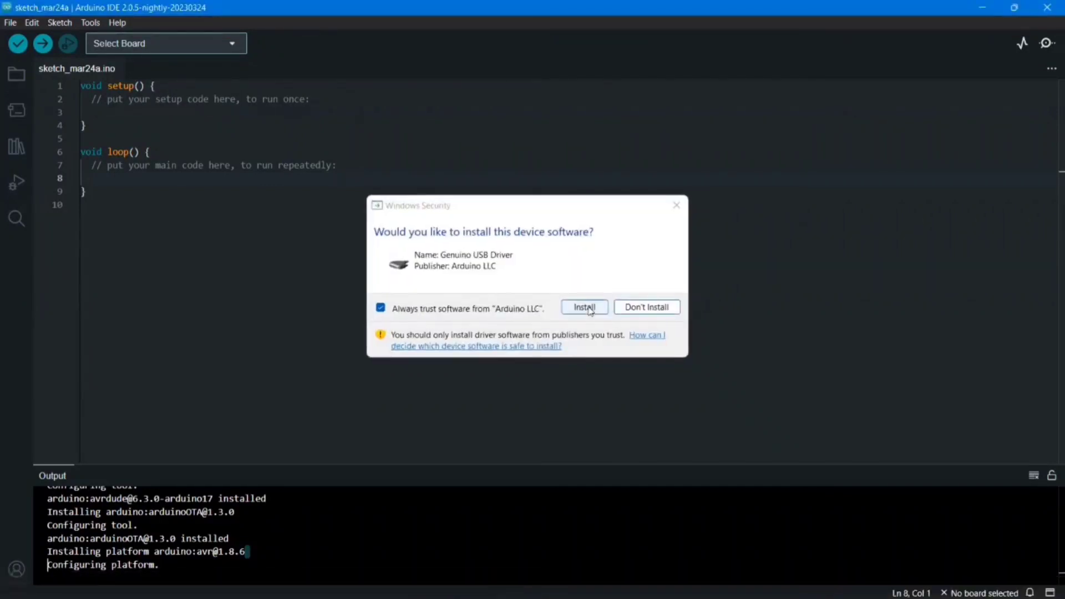
pyautogui.click(591, 310)
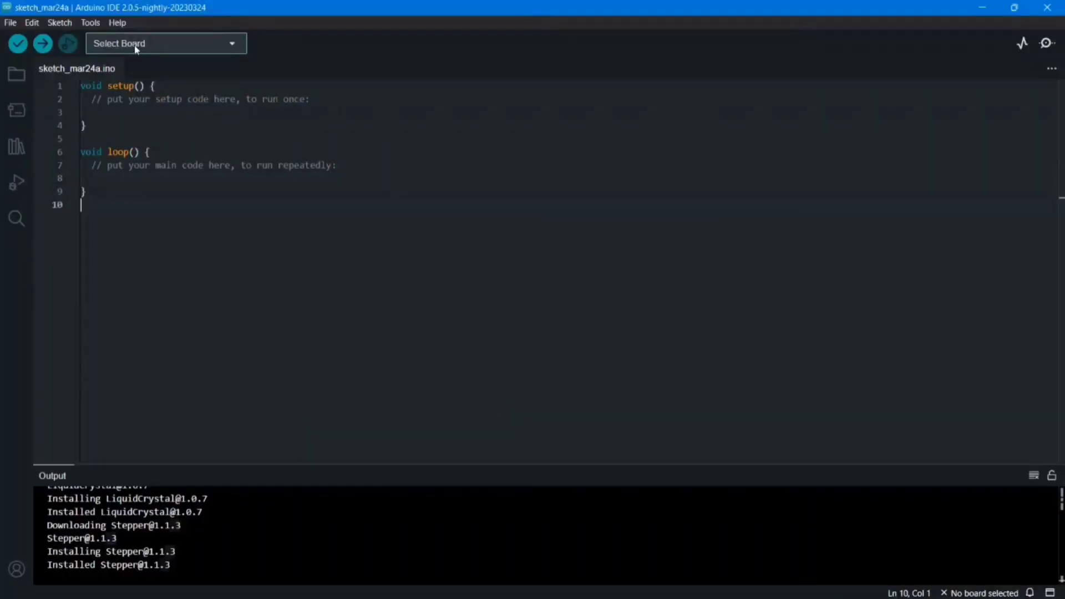
# Select the Arduino Uno on COM4 as the sketch's board and check the board and port settings.
pyautogui.click(136, 47)
pyautogui.click(136, 47)
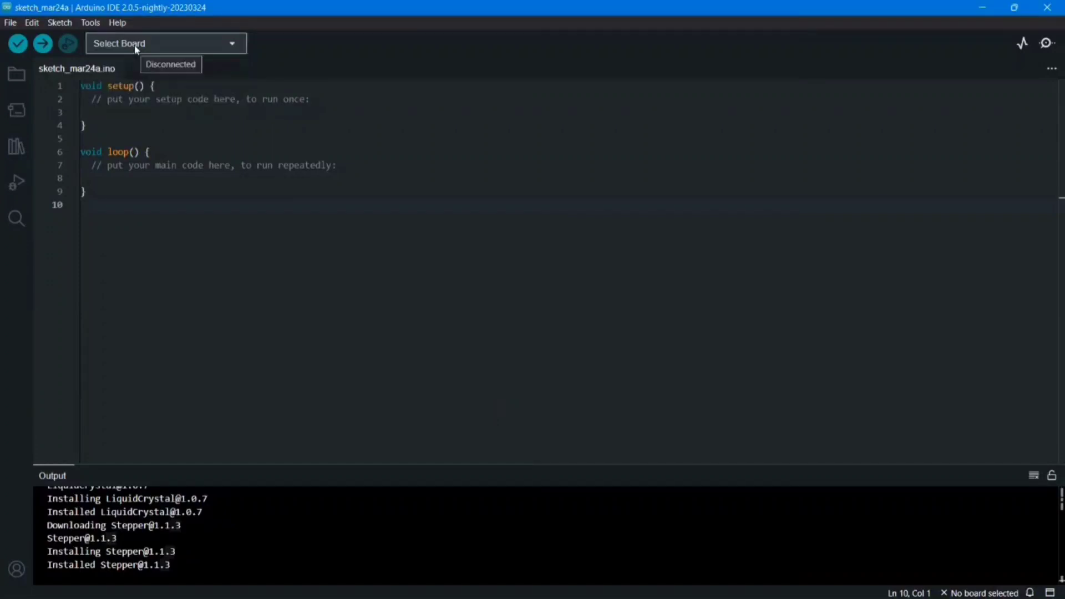
pyautogui.click(151, 54)
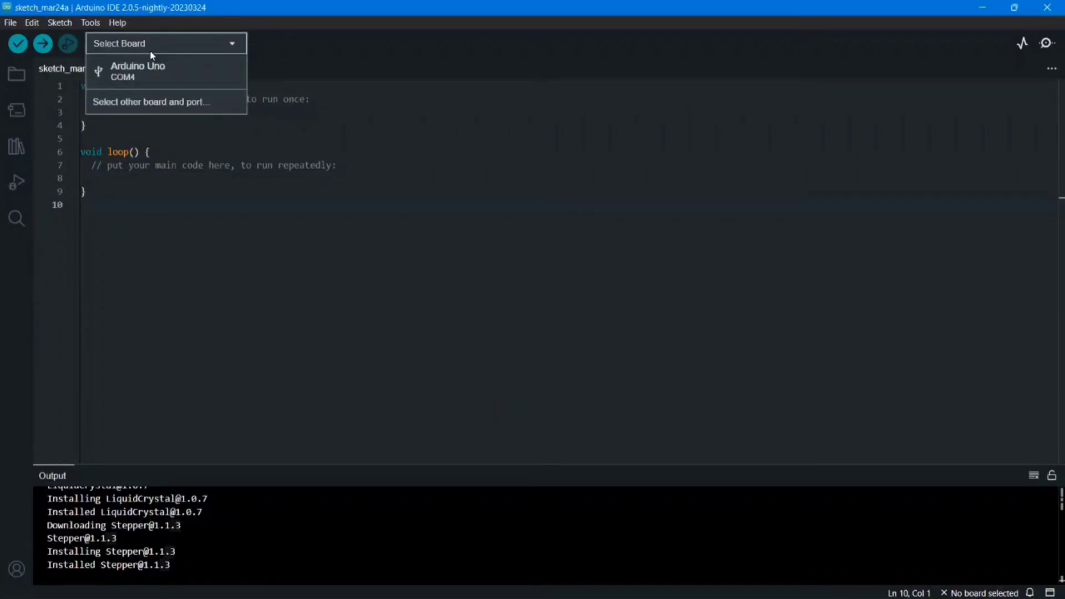
pyautogui.click(153, 81)
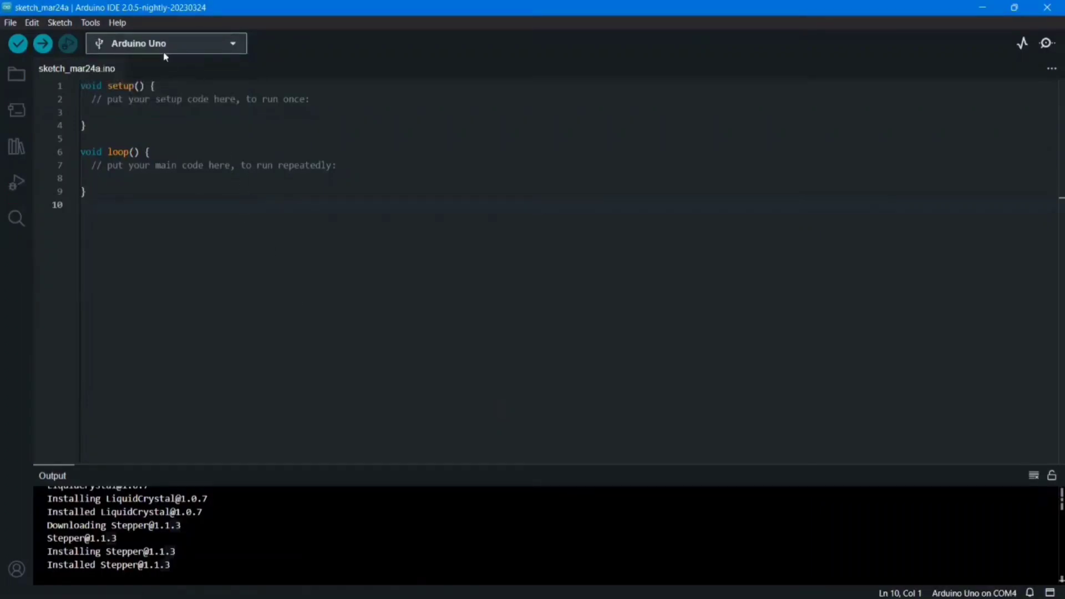
pyautogui.click(91, 23)
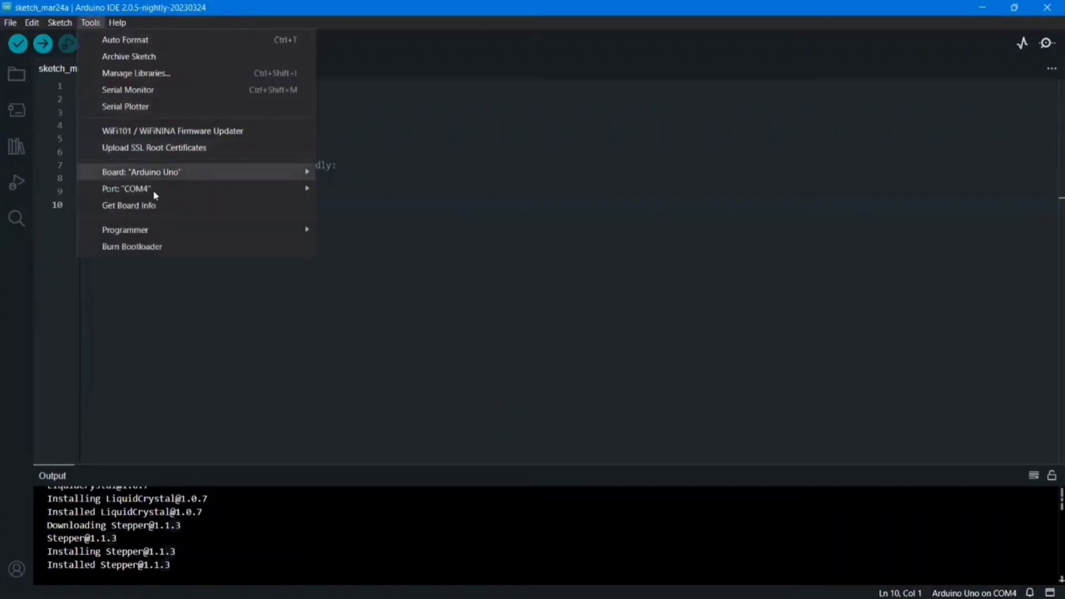
pyautogui.moveTo(156, 195)
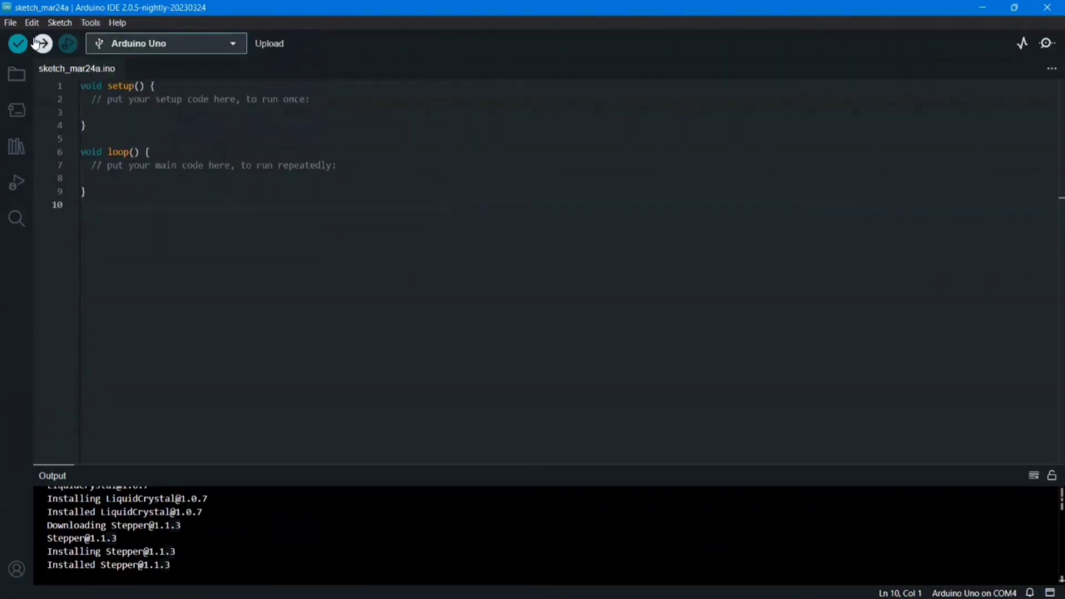
# Open the built-in Blink example from 01.Basics in a maximized window and upload it to the Arduino Uno.
pyautogui.click(15, 26)
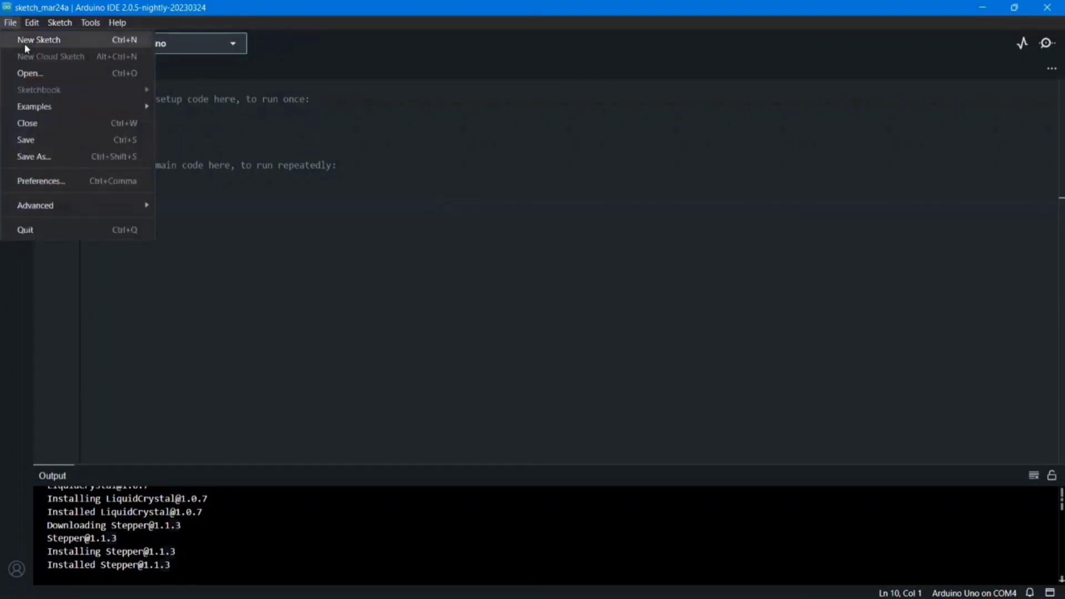
pyautogui.moveTo(49, 112)
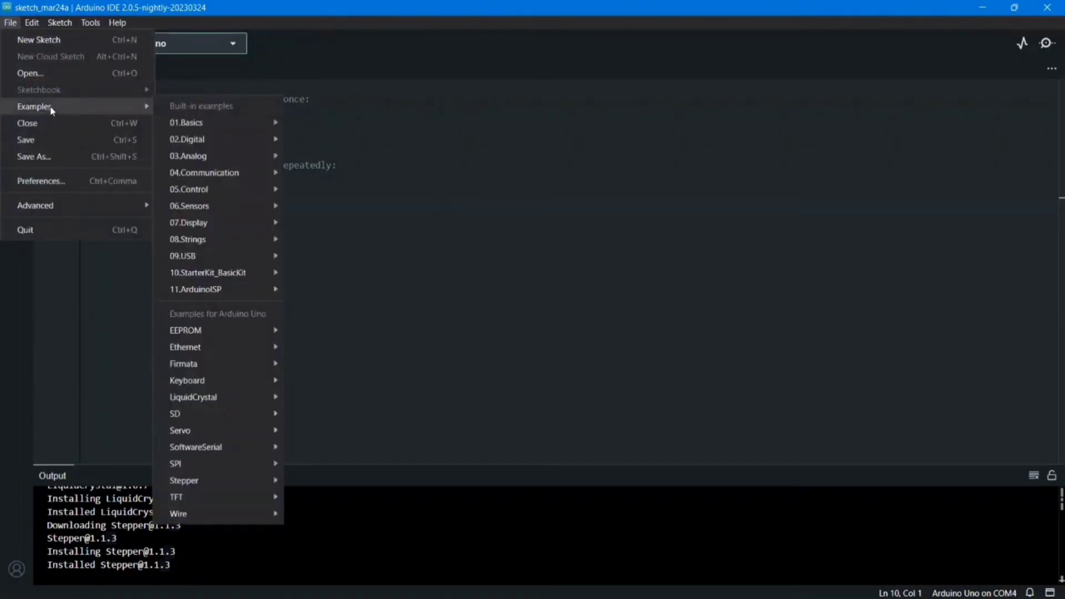
pyautogui.moveTo(208, 128)
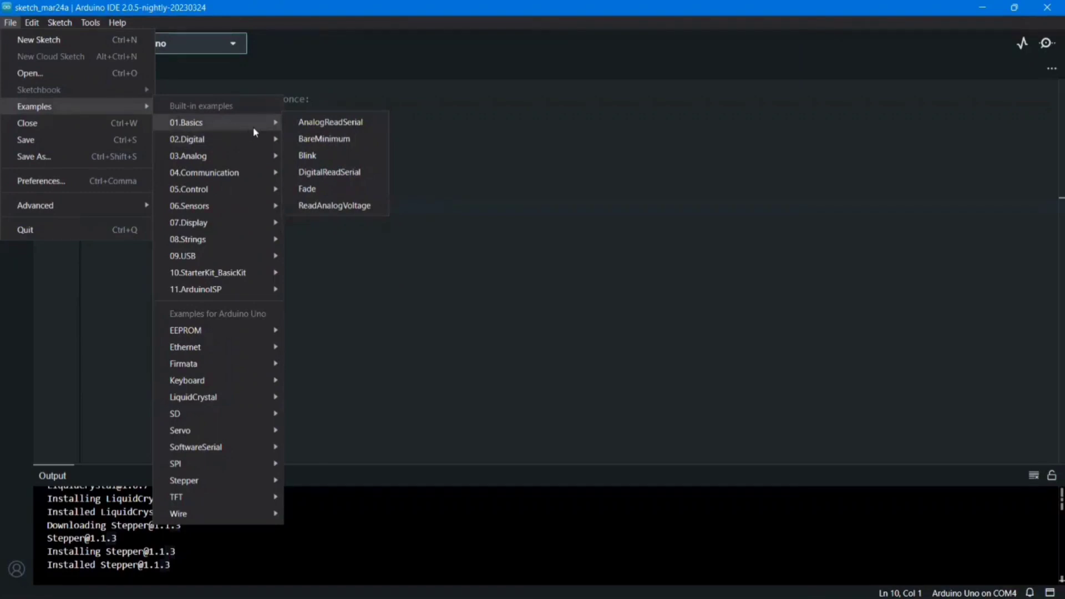
pyautogui.click(314, 161)
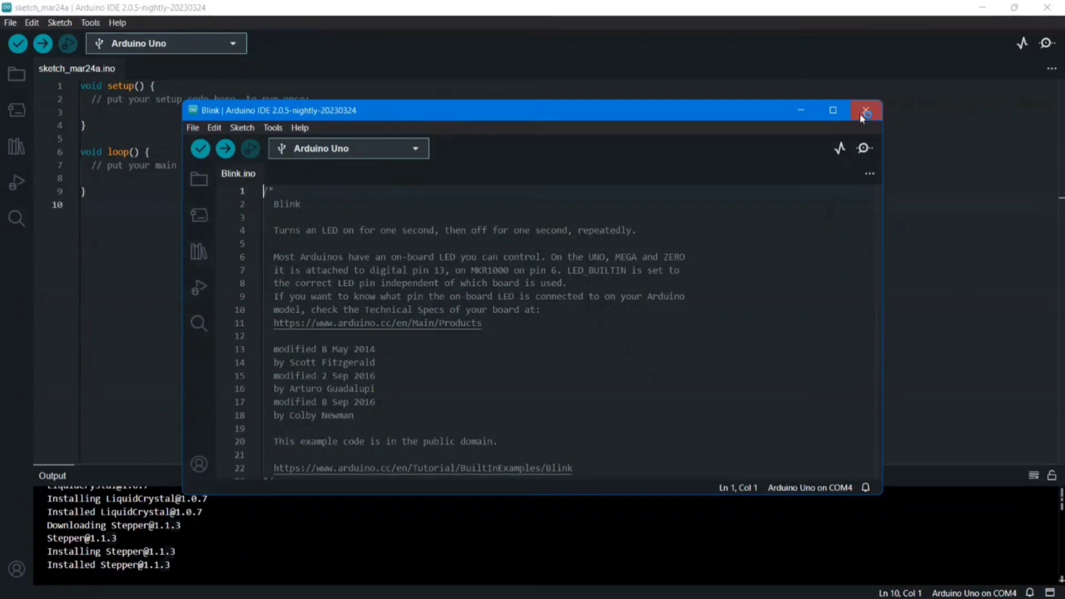
pyautogui.click(833, 109)
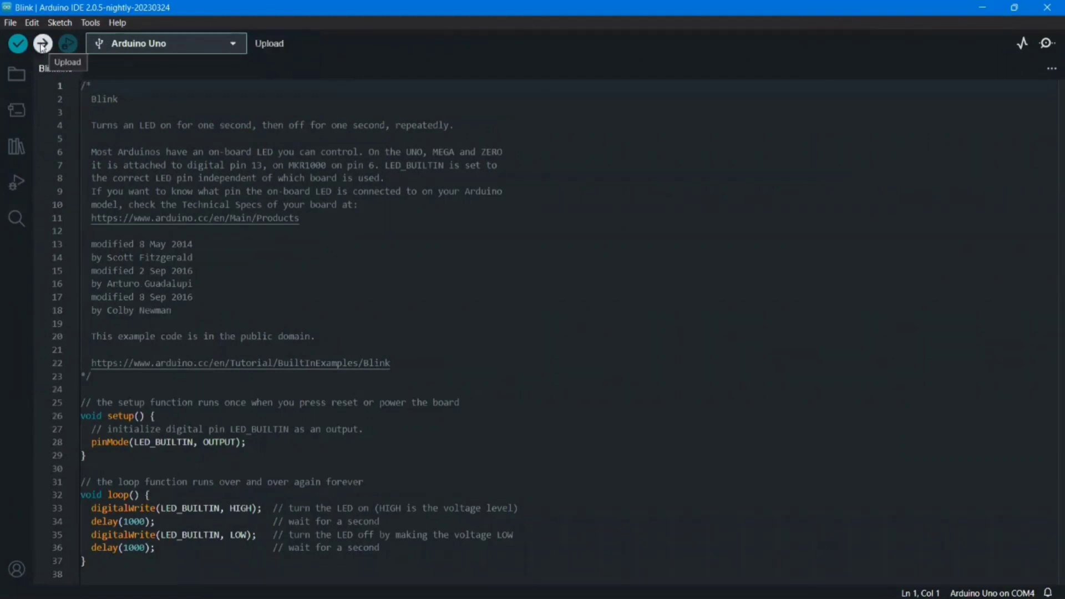
pyautogui.click(43, 44)
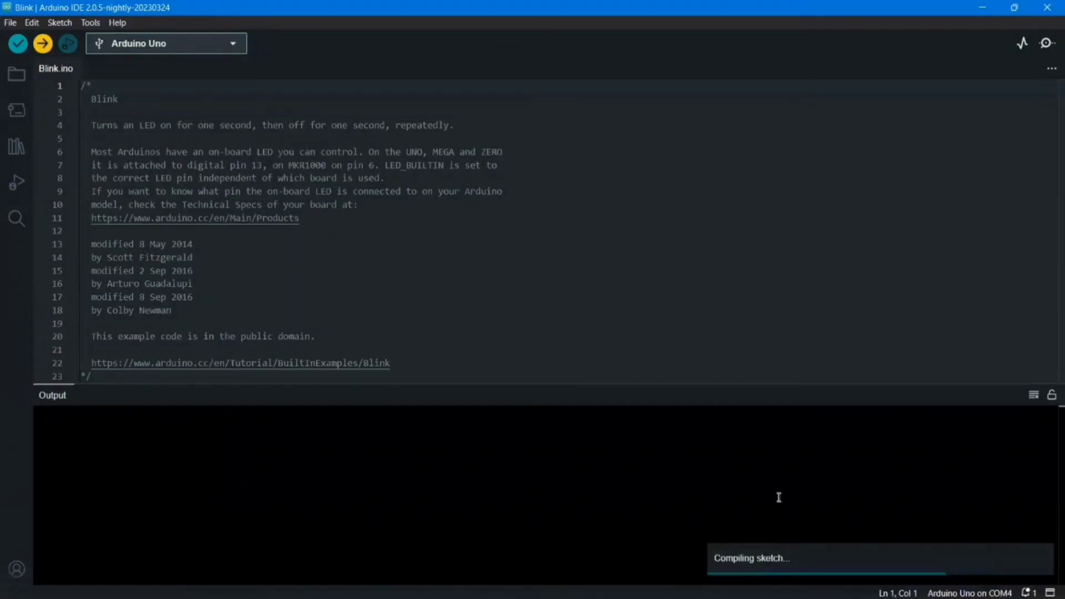